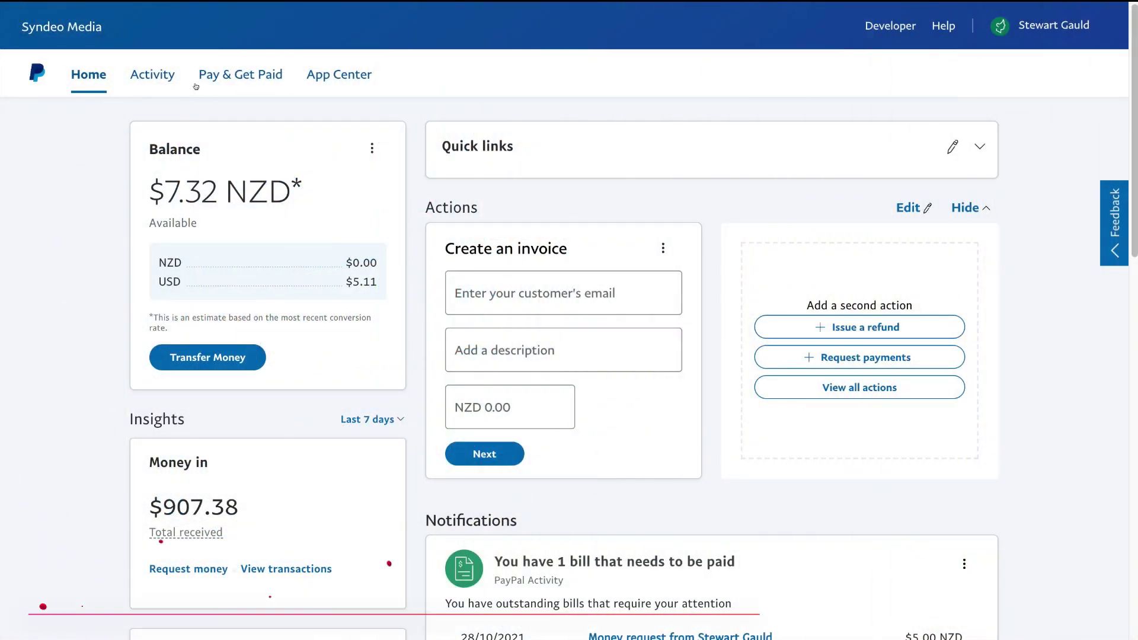
Go to the PayPal Buttons page from the Pay & Get Paid menu.
left_click(232, 80)
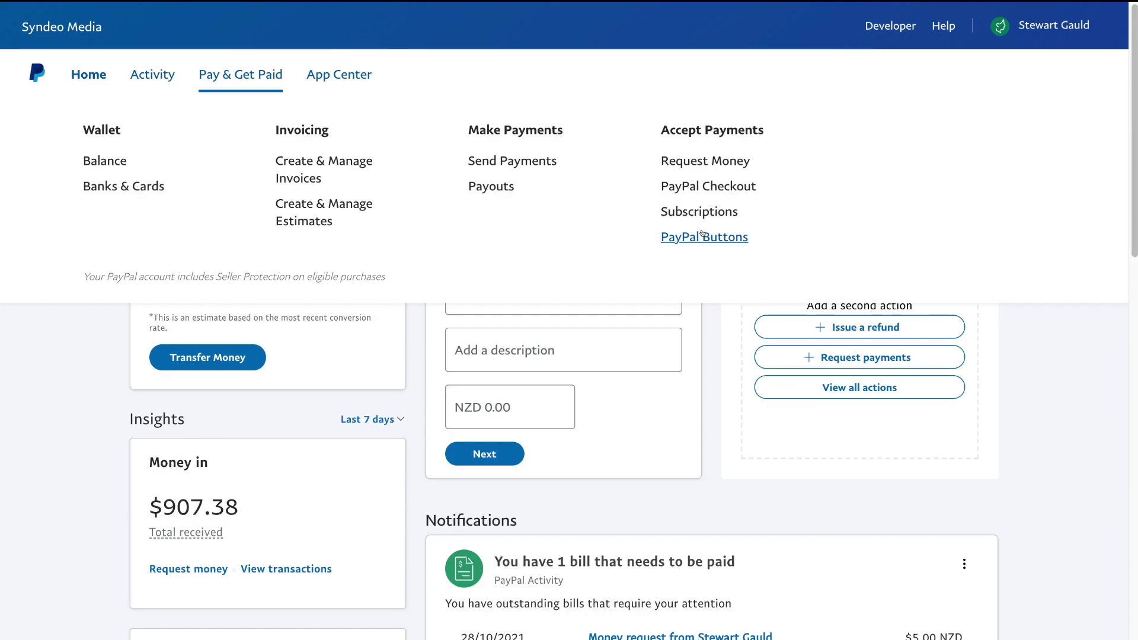
left_click(702, 235)
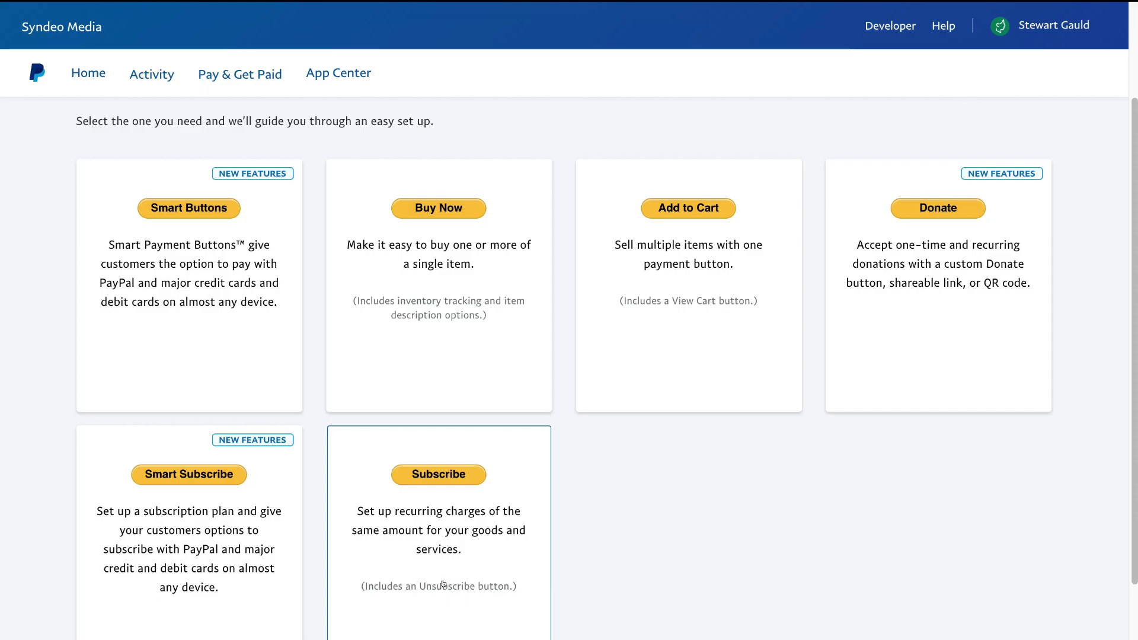
Choose the Subscribe card to begin creating a subscription button.
left_click(470, 561)
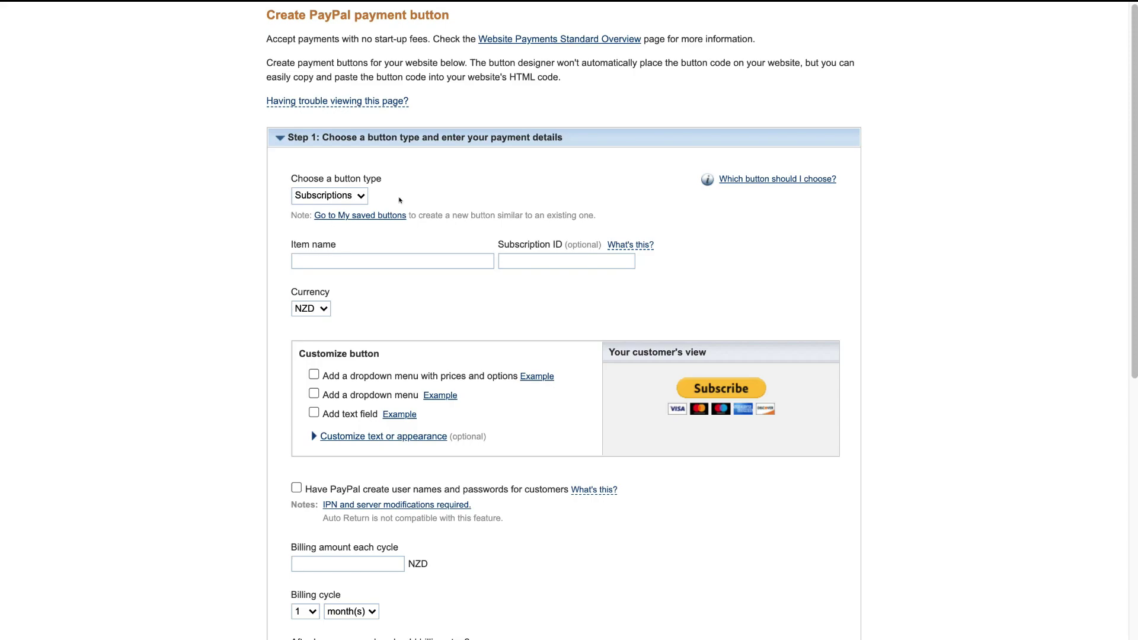
Confirm Subscriptions as the button type in the Choose a button type dropdown.
left_click(358, 196)
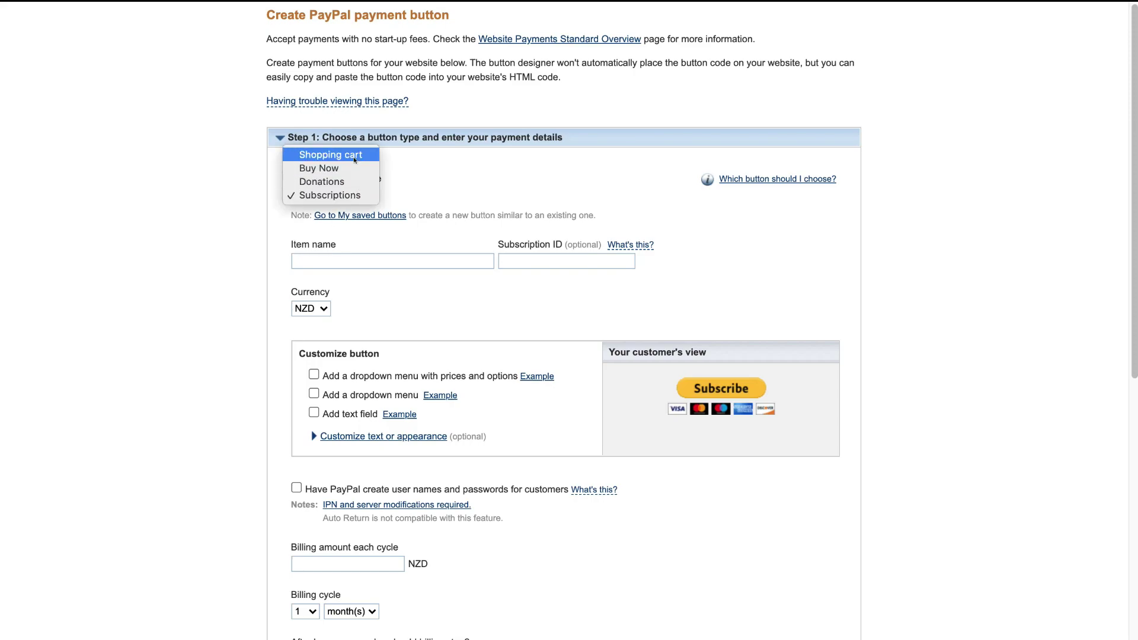
left_click(365, 197)
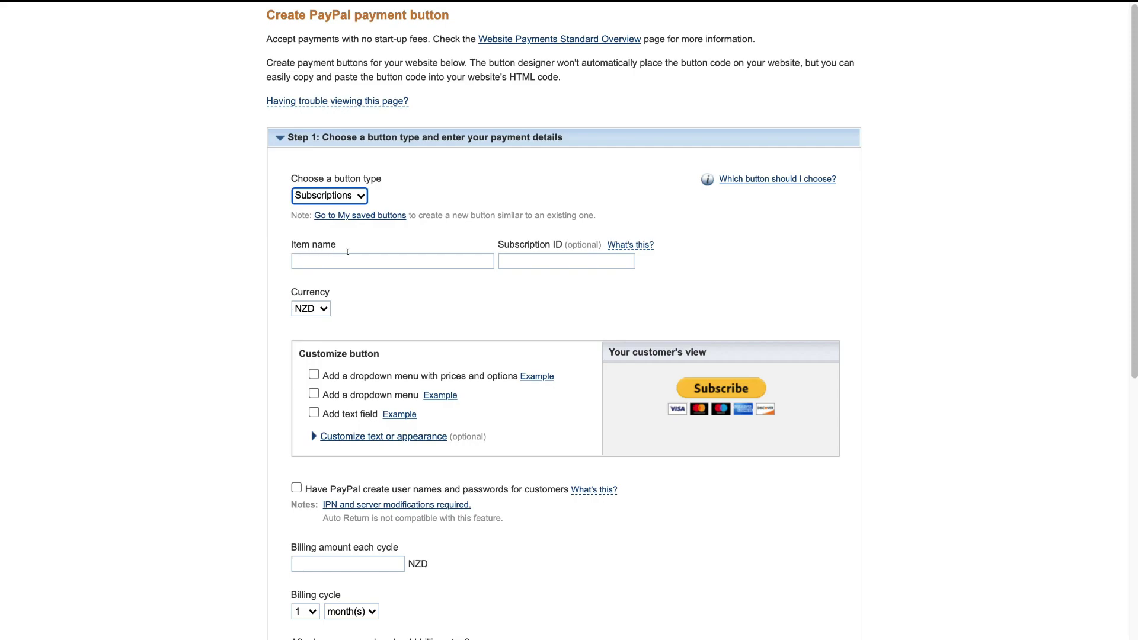
Enter 'Membership Group' as both the item name and the subscription ID.
left_click(347, 260)
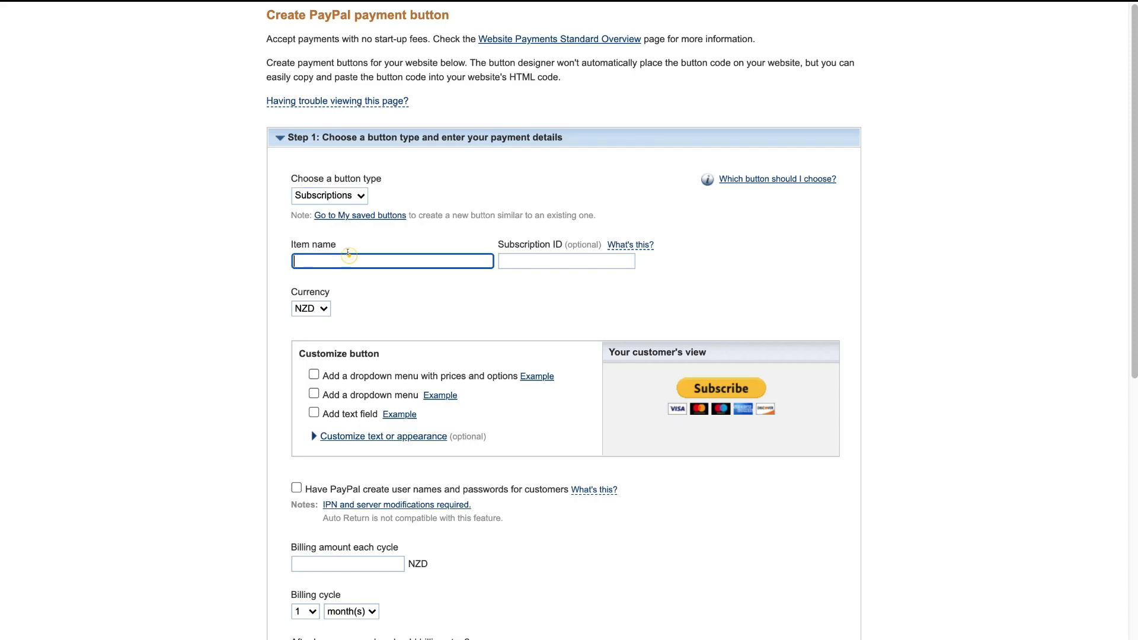
type("Membership Group")
left_click(509, 255)
type("Membership Group")
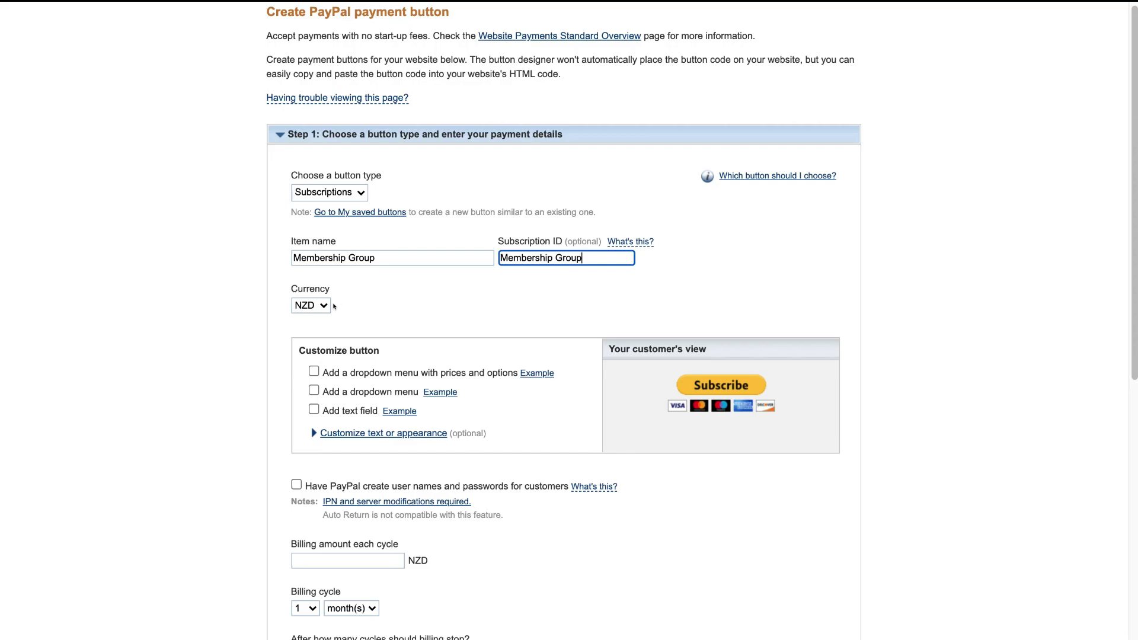
left_click(325, 306)
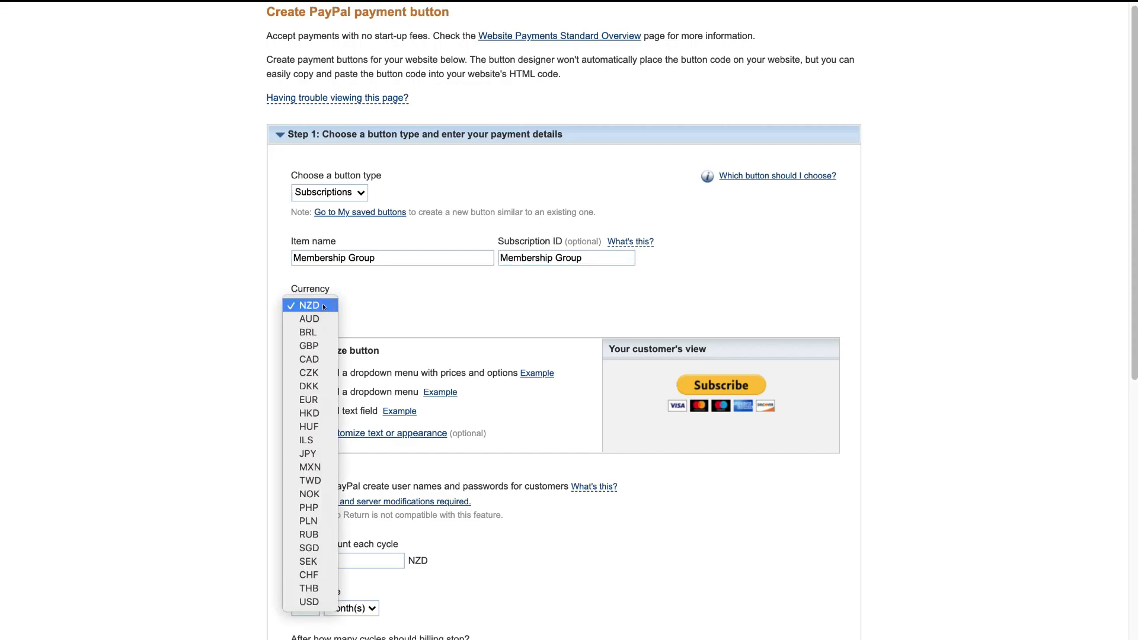
Select USD as the subscription button's currency.
left_click(322, 602)
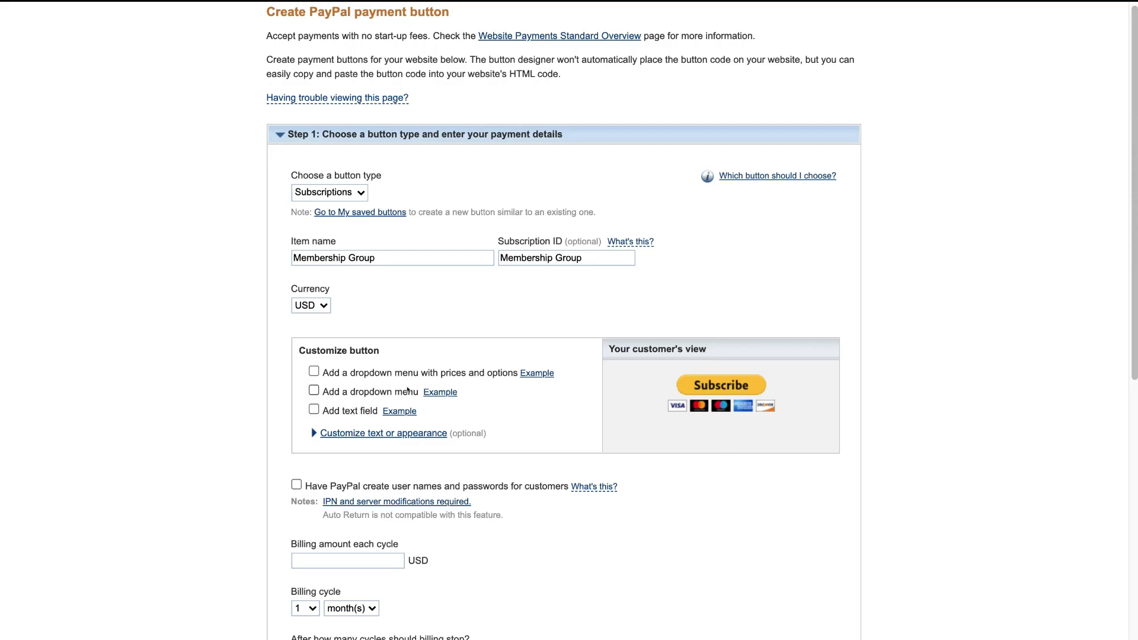
left_click(313, 371)
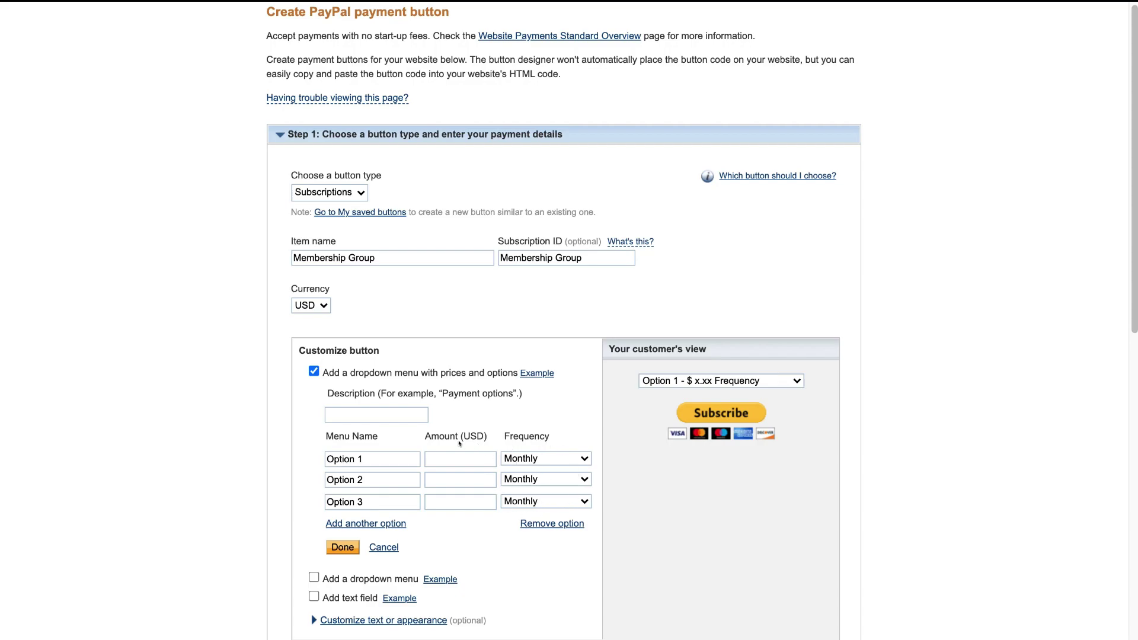
left_click(314, 371)
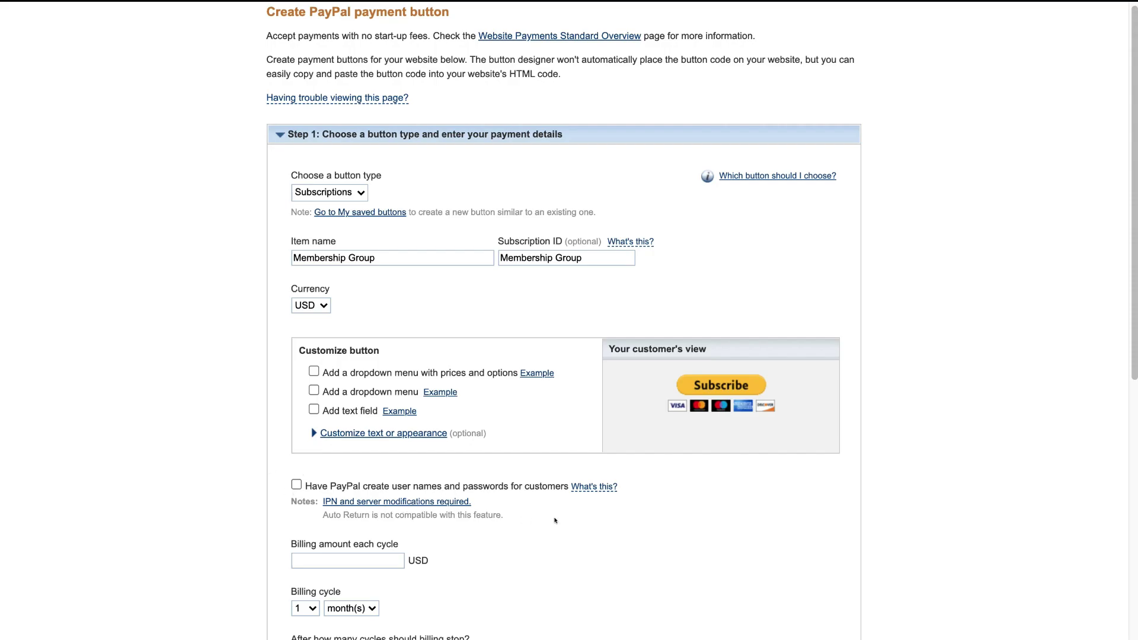
Enter 30 as the billing amount for each cycle.
scroll(555, 521, "down", 5)
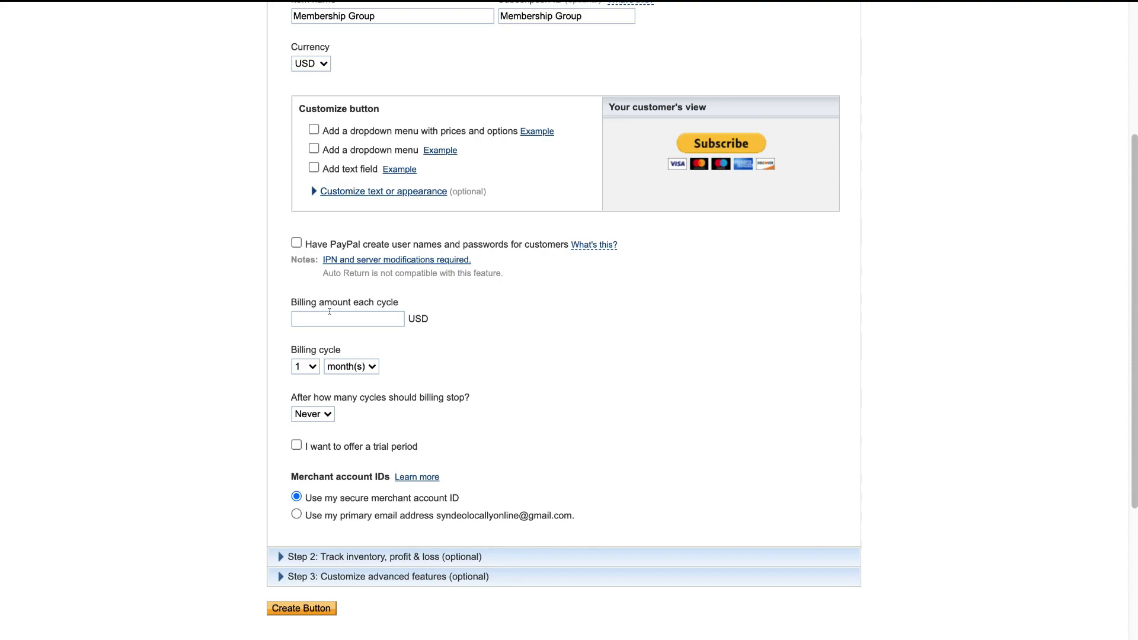
left_click(330, 314)
type("30")
Set the billing cycle to 1 month(s), then expand the inventory and profit-tracking options.
left_click(312, 366)
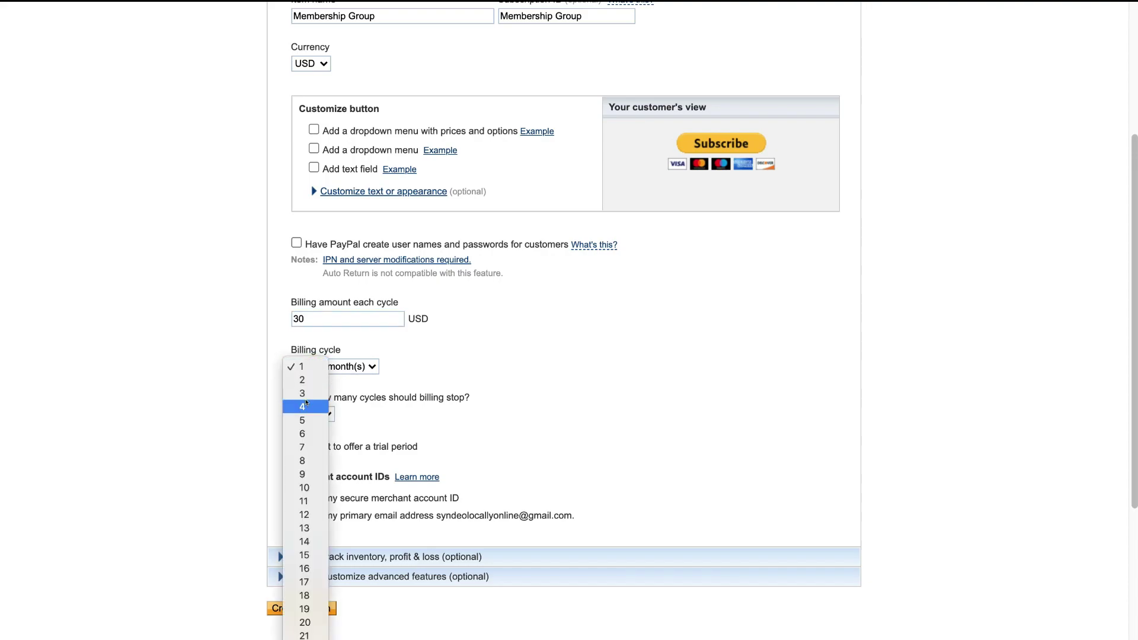
left_click(408, 374)
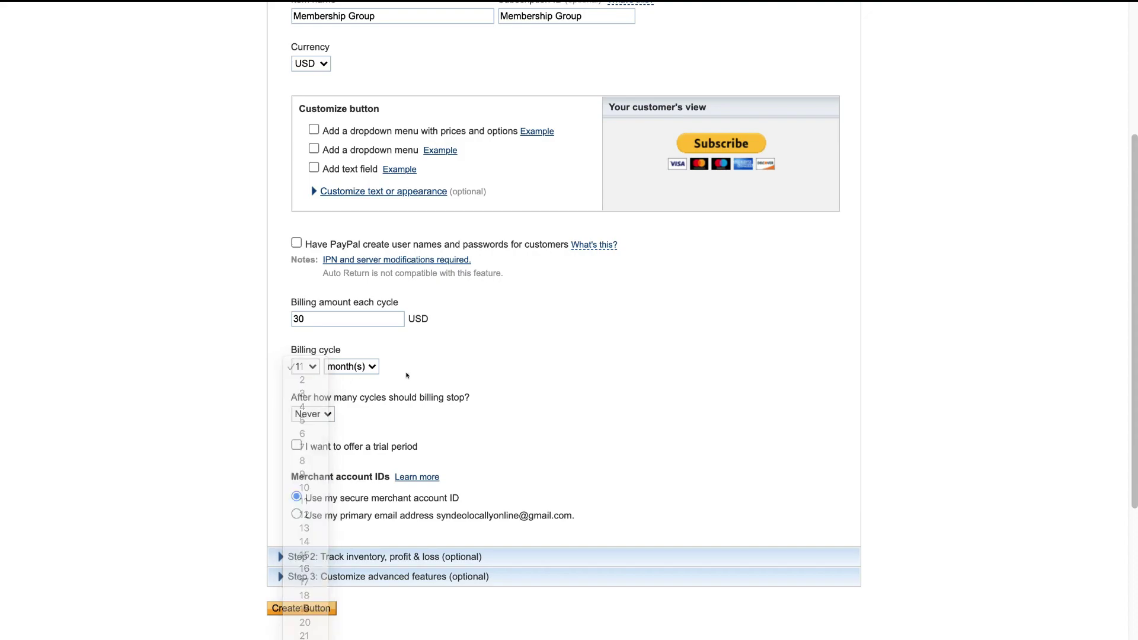
left_click(336, 368)
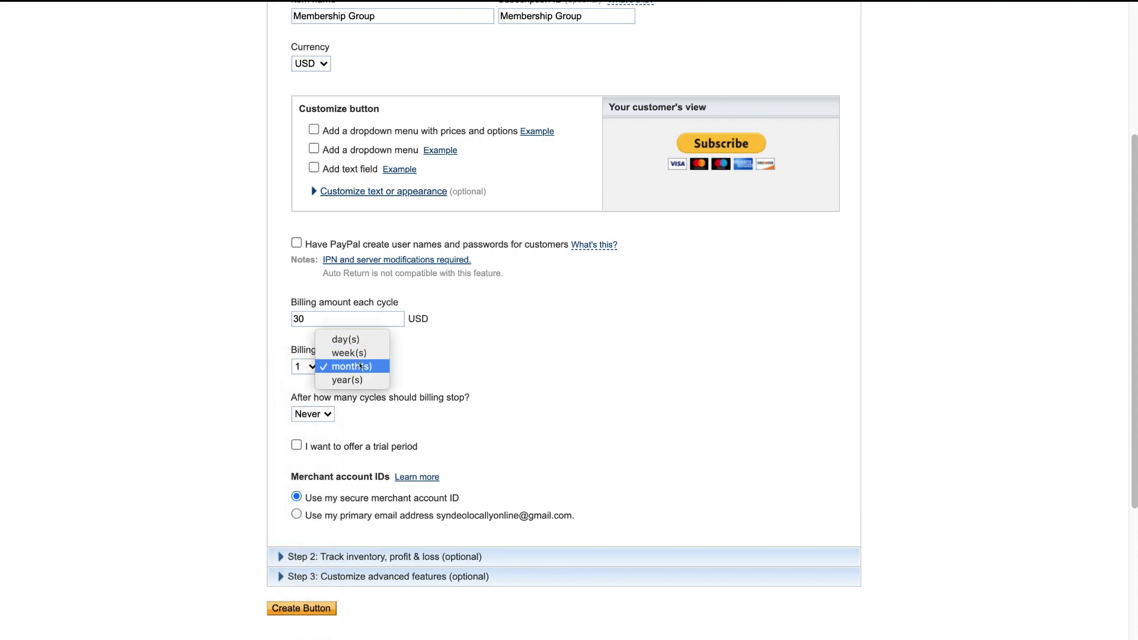
scroll(358, 379, "up", 1)
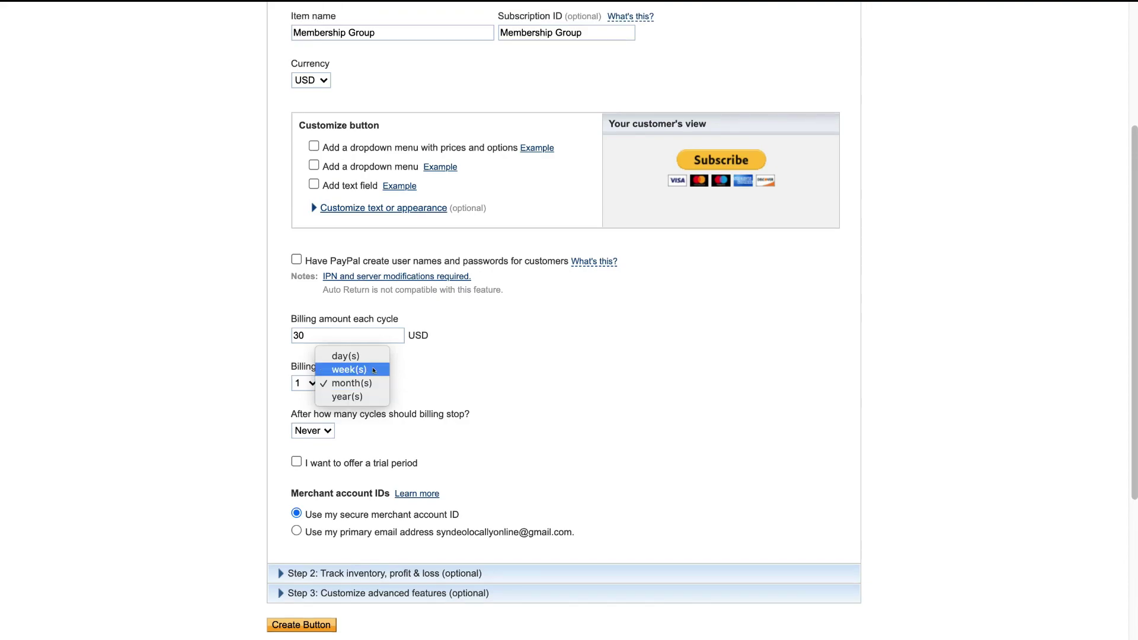
left_click(372, 357)
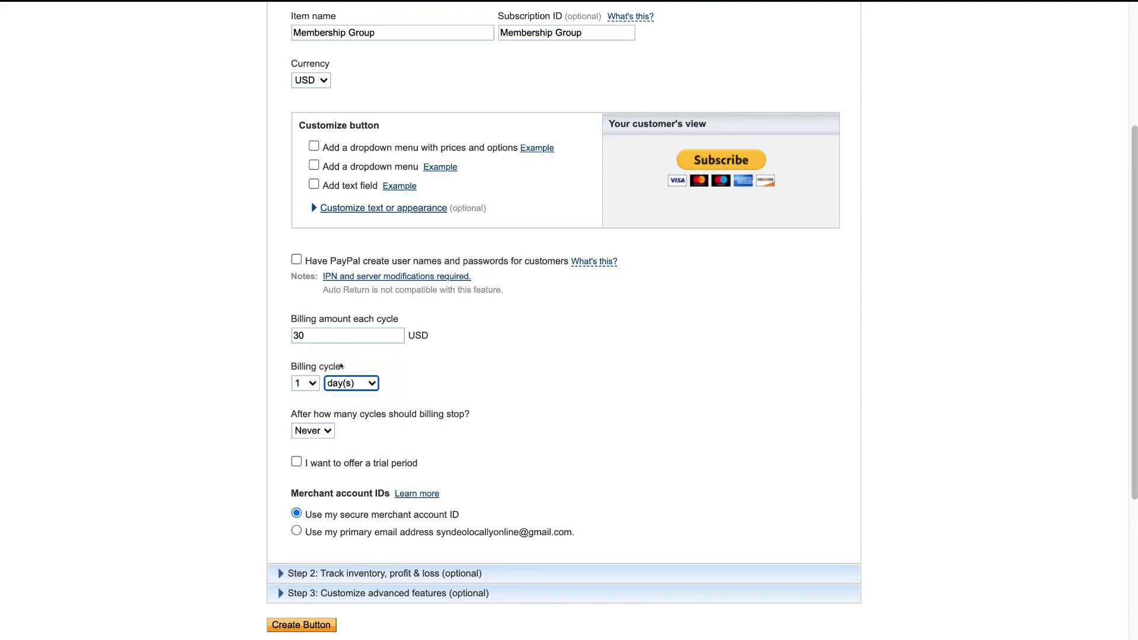
left_click(316, 383)
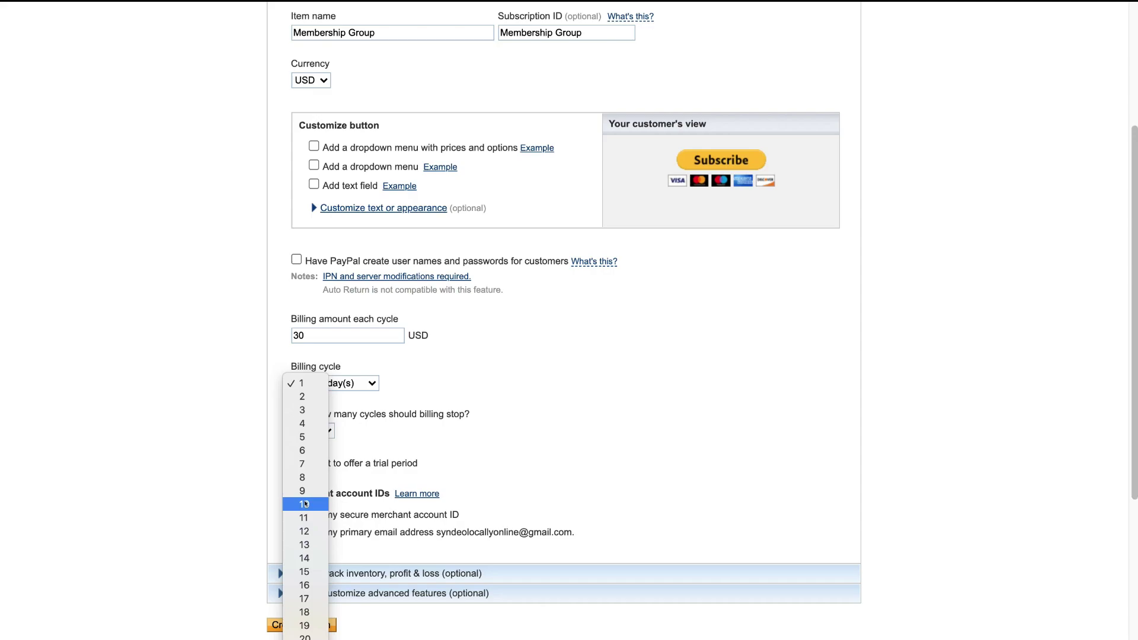
left_click(305, 385)
left_click(351, 384)
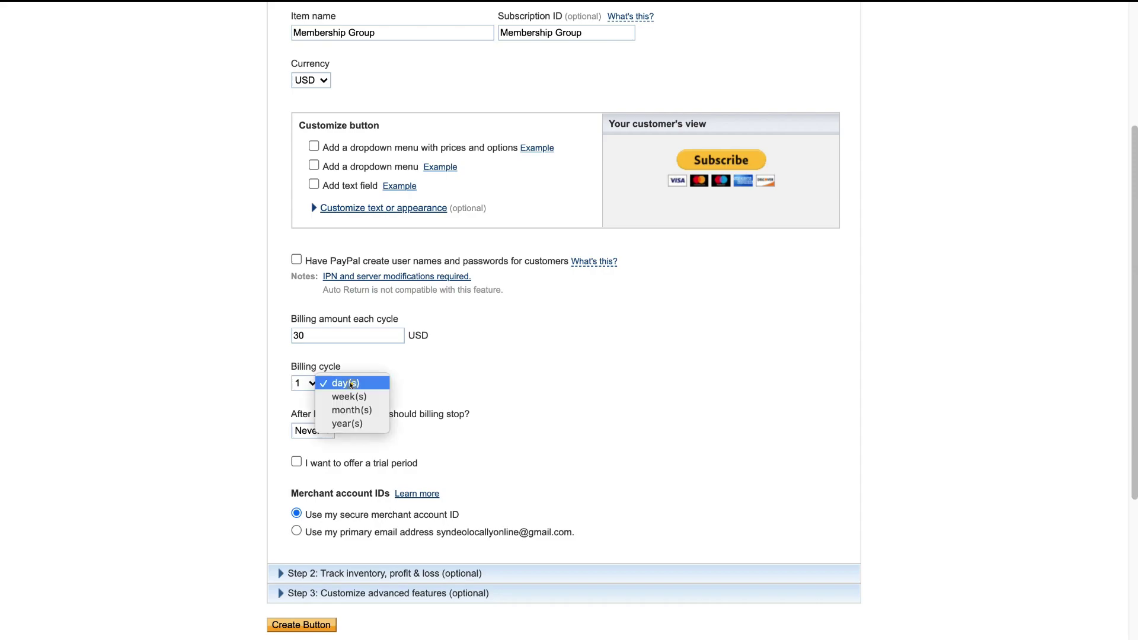
left_click(344, 412)
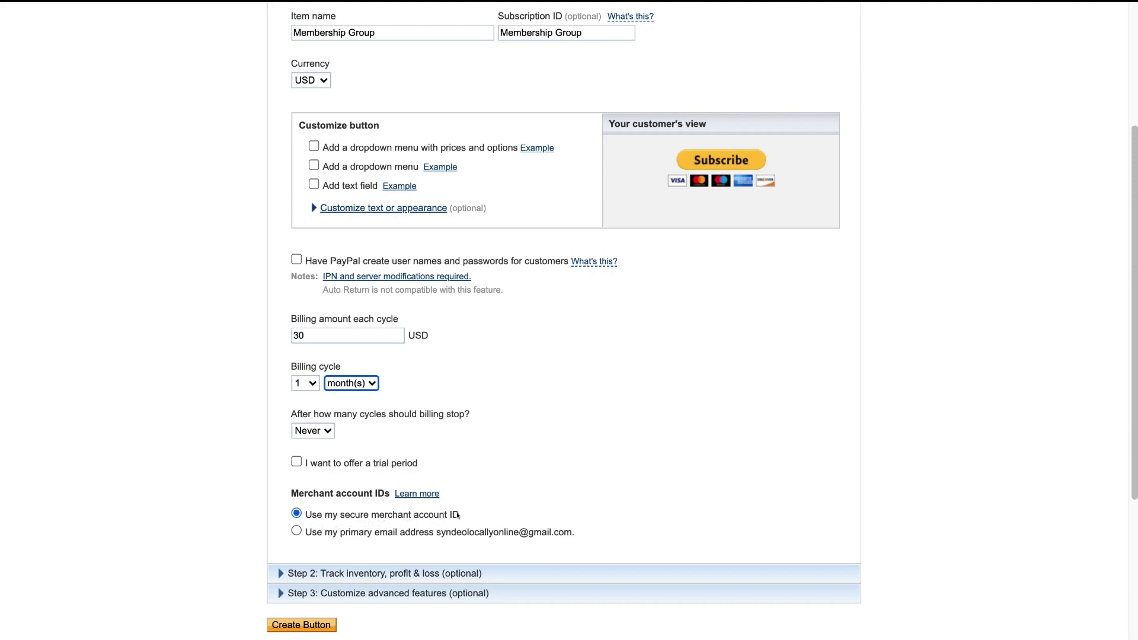
left_click(509, 571)
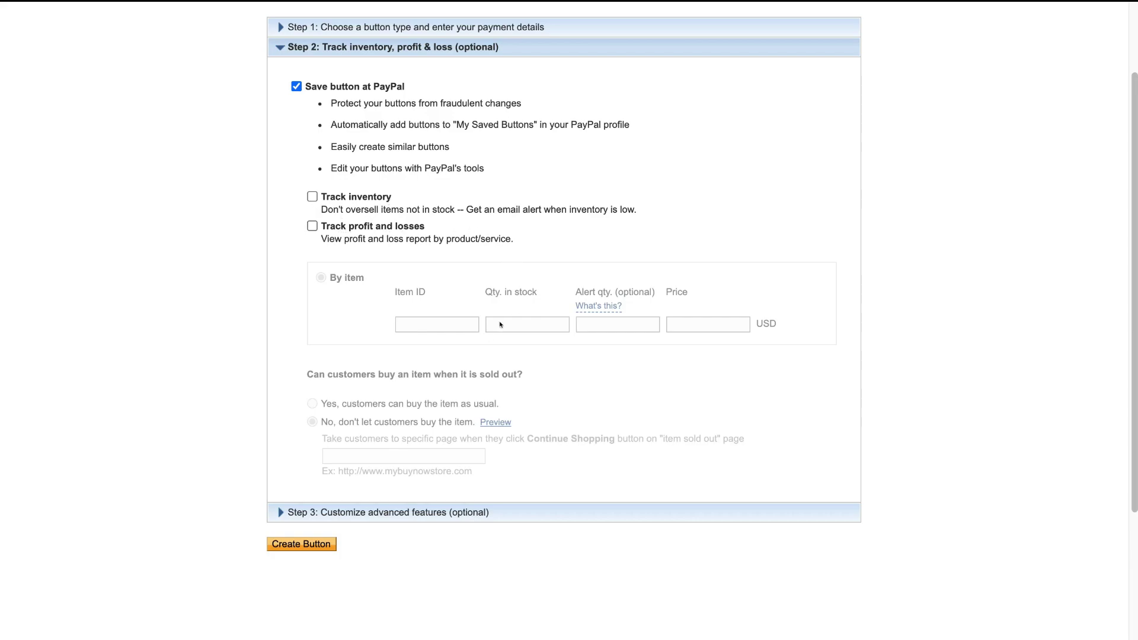
Expand the Step 3: Customize advanced features section.
left_click(519, 511)
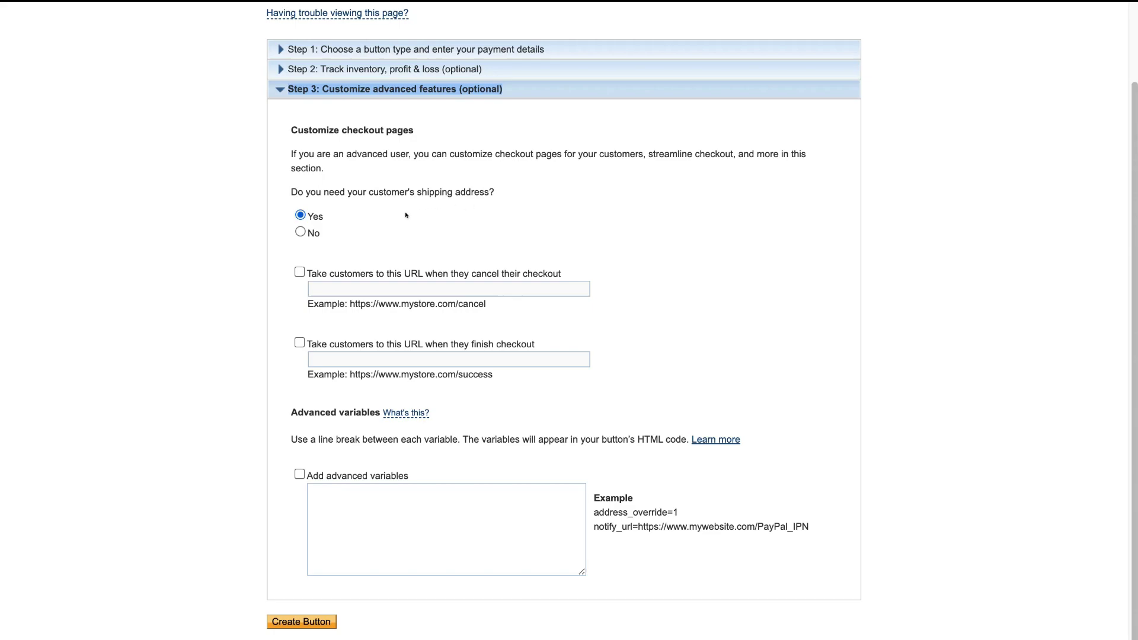
Choose No for shipping address, set the cancel URL and welcome-page return URL, and create the button.
left_click(300, 232)
left_click(299, 272)
left_click(348, 286)
type("https://www.stewartgauld.com")
left_click(300, 343)
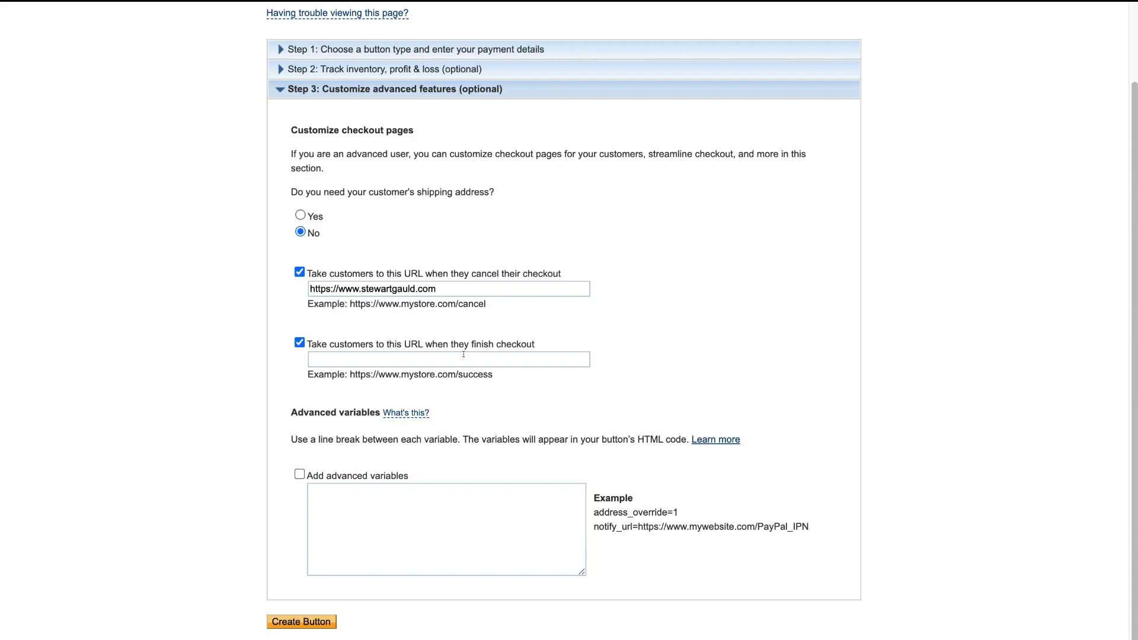
left_click(464, 355)
type("https://www.stewartgauld.com/welcome")
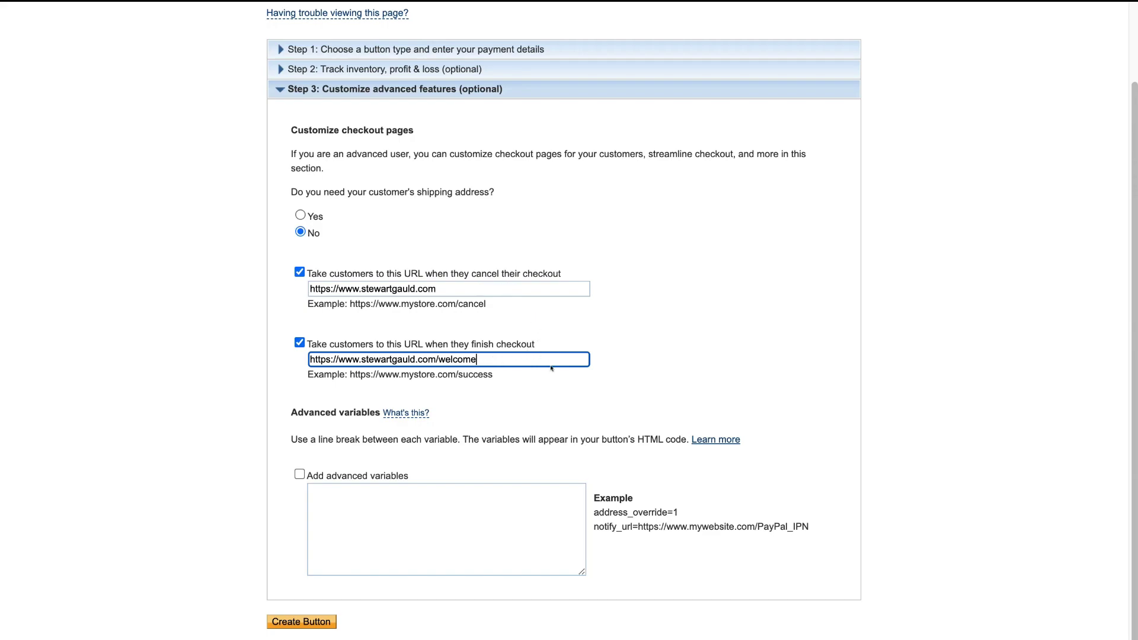
left_click(312, 624)
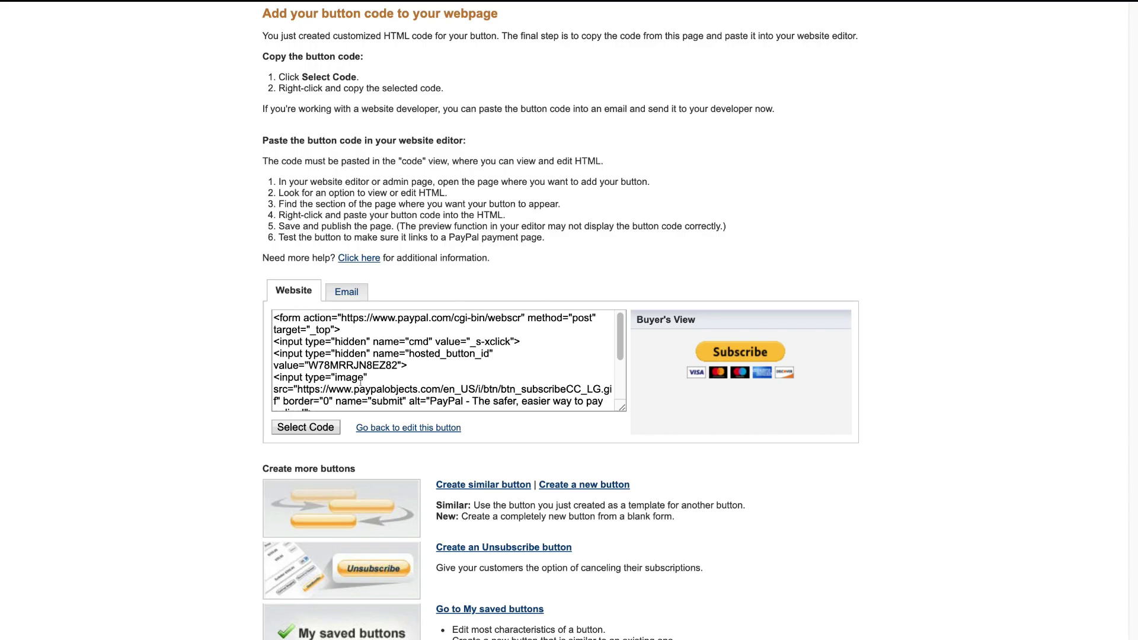
Copy the Subscribe button's plain link from the Email tab to the clipboard.
left_click(300, 427)
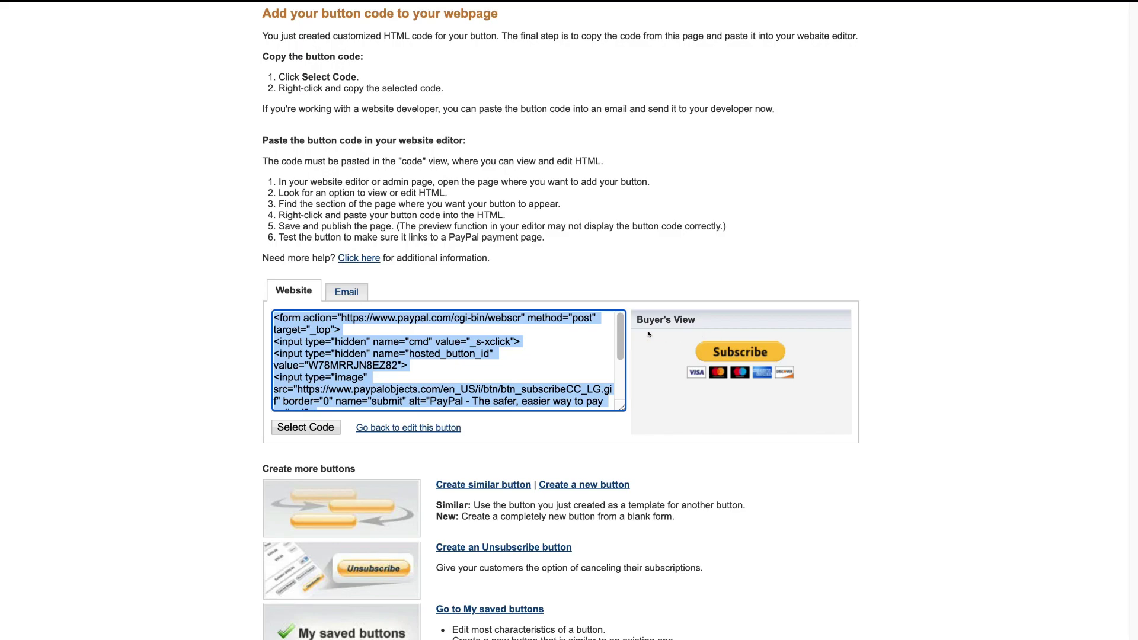
left_click(347, 292)
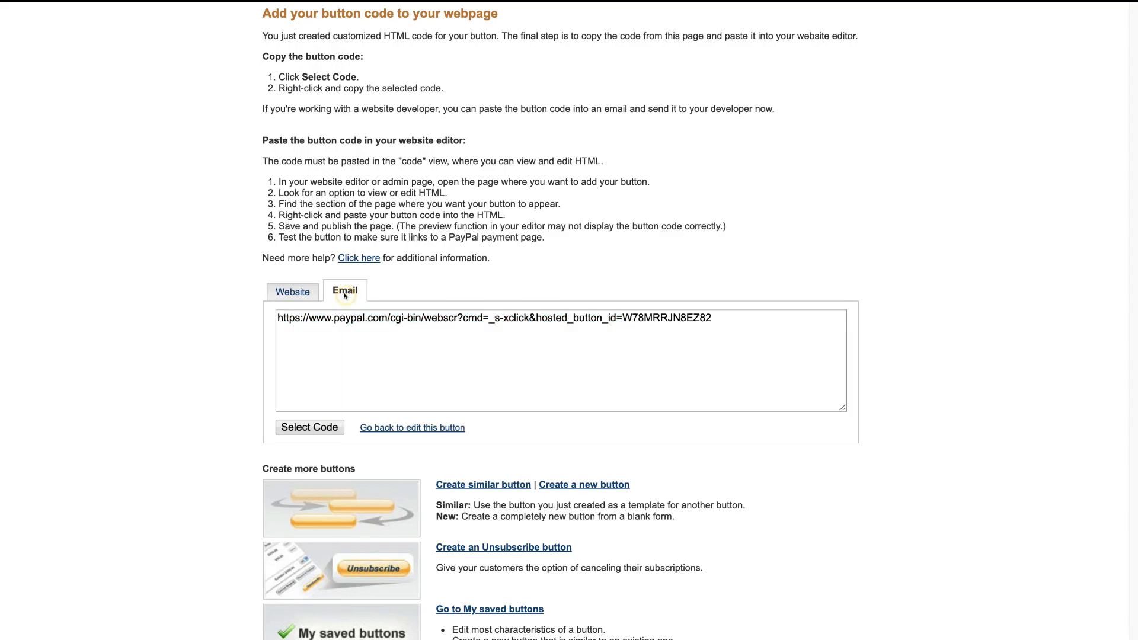
left_click(290, 426)
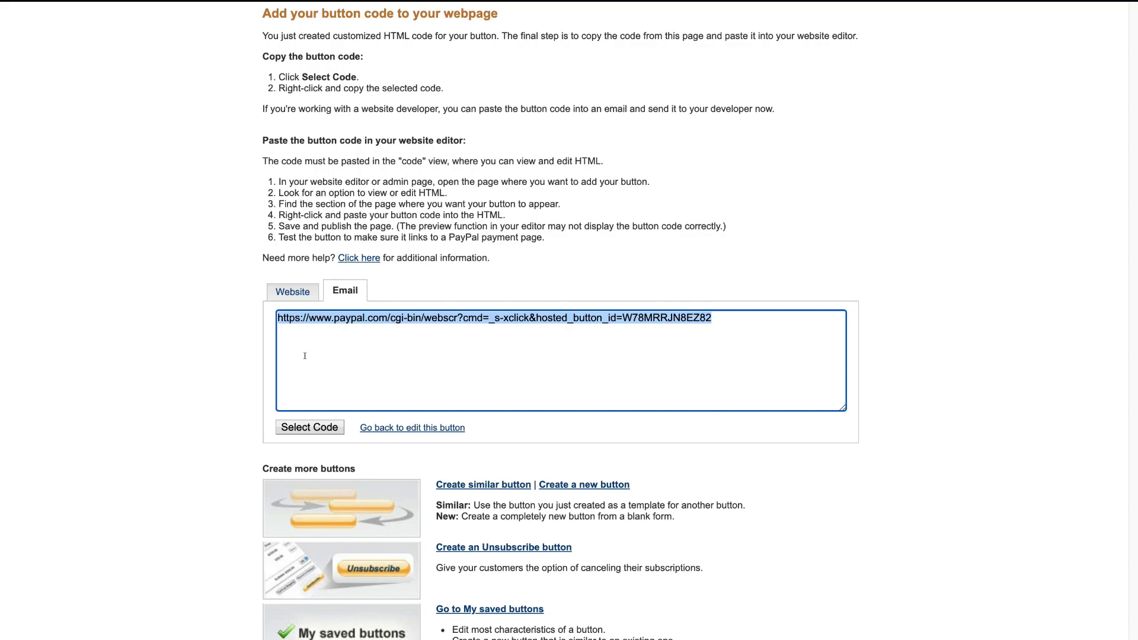
right_click(403, 318)
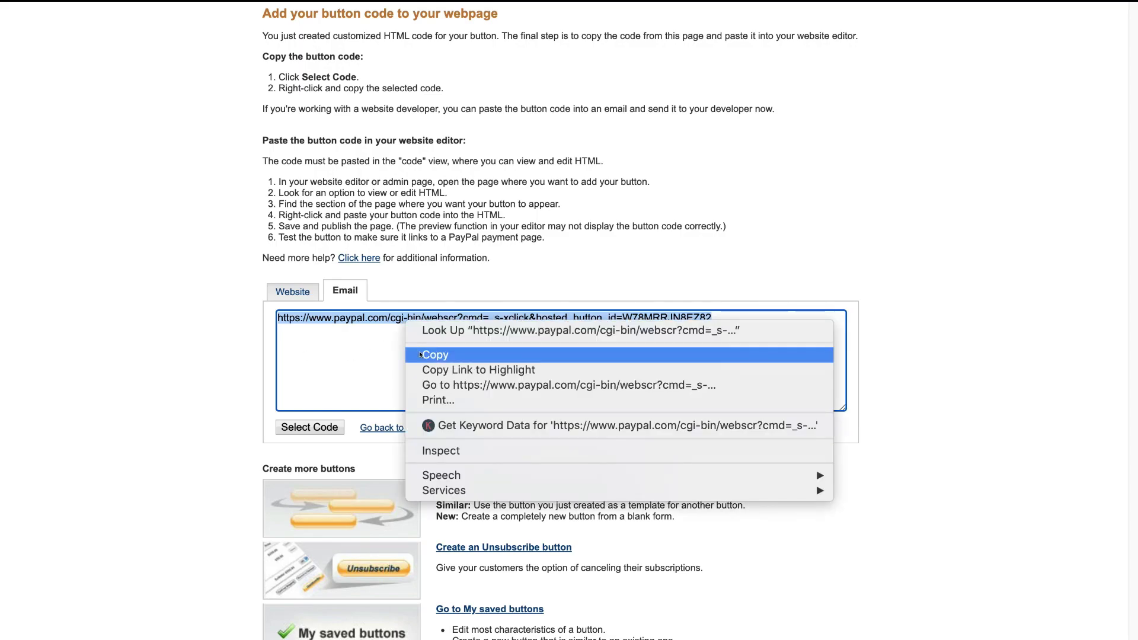
left_click(455, 354)
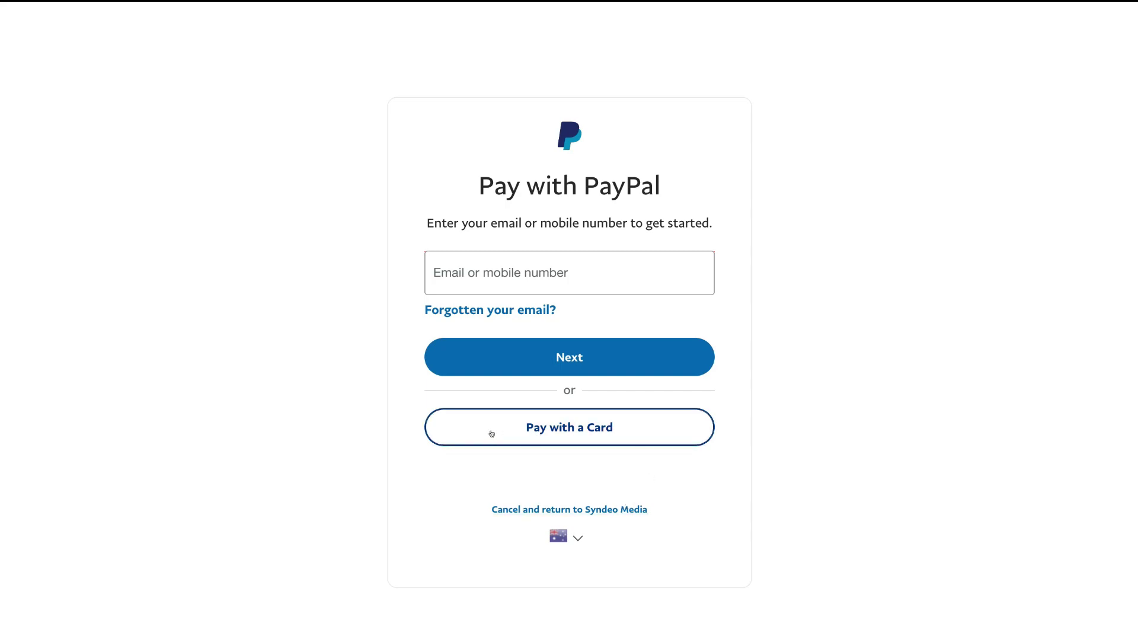
Check out as a guest card payer with the buyer's e-mail, then show the $30.00 USD cart details.
left_click(640, 425)
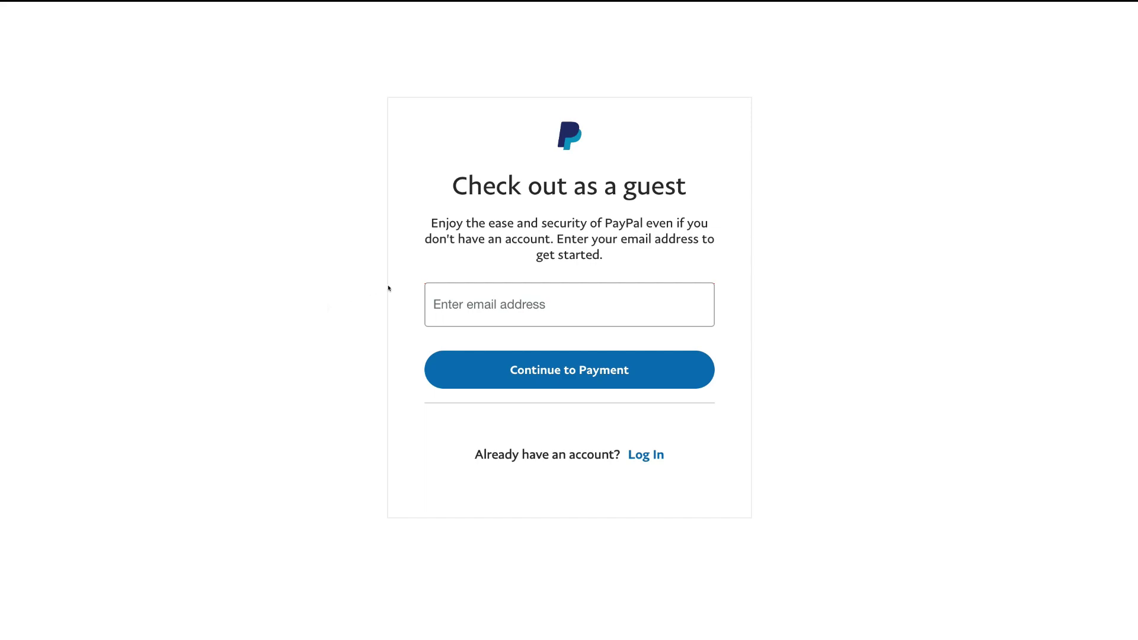
left_click(443, 300)
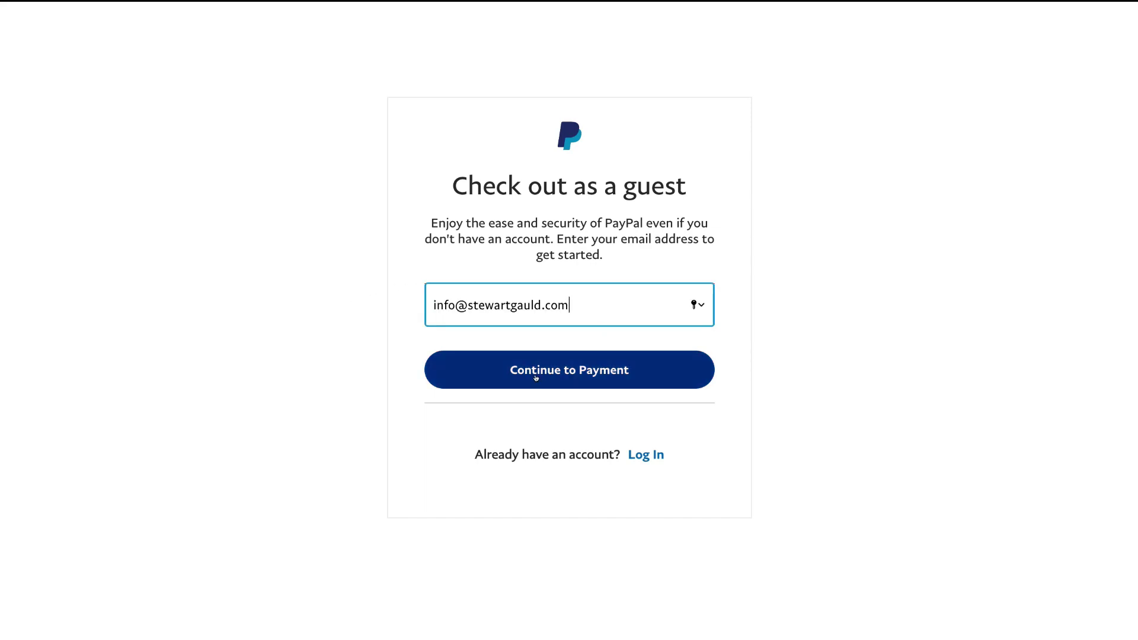
left_click(651, 372)
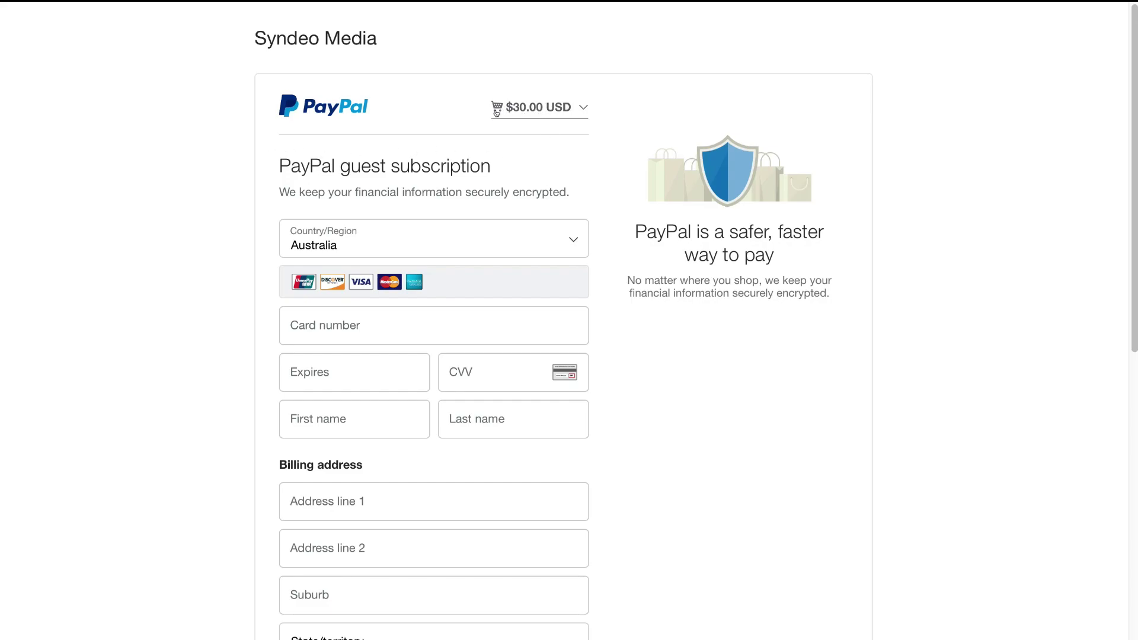
left_click(555, 111)
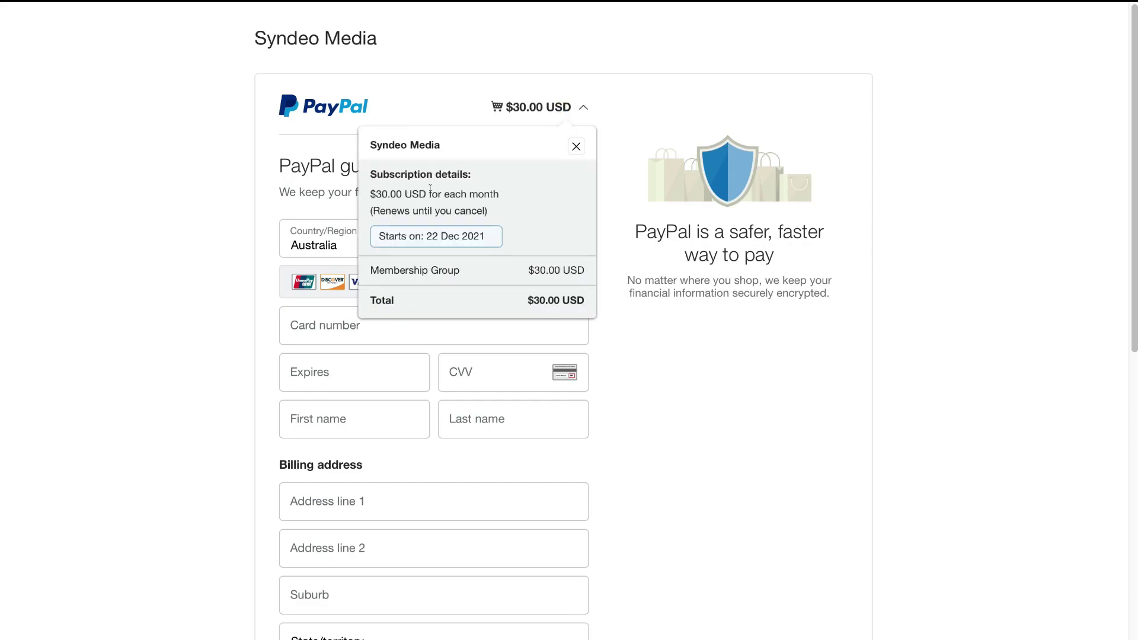